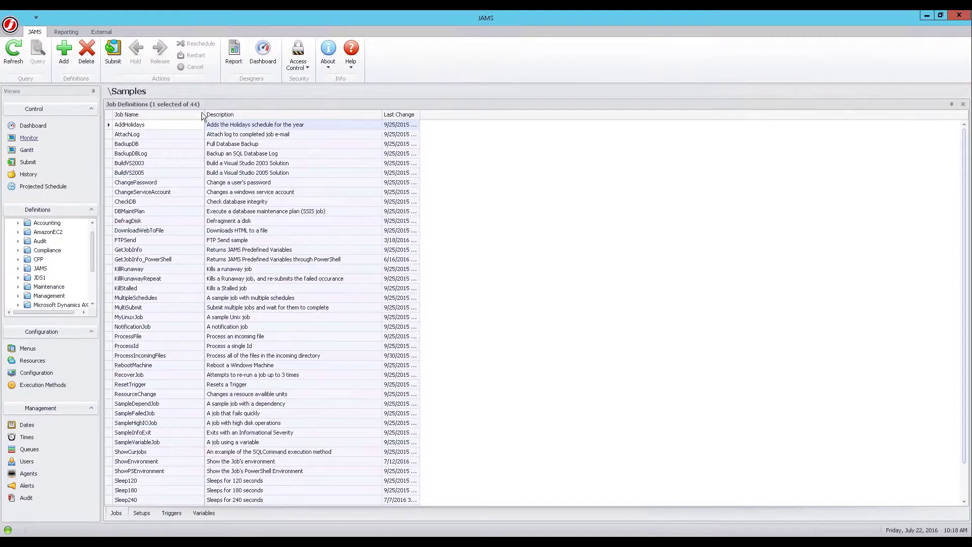
Create a new HistoryReport on the History data source in a maximized Report Designer
click(233, 56)
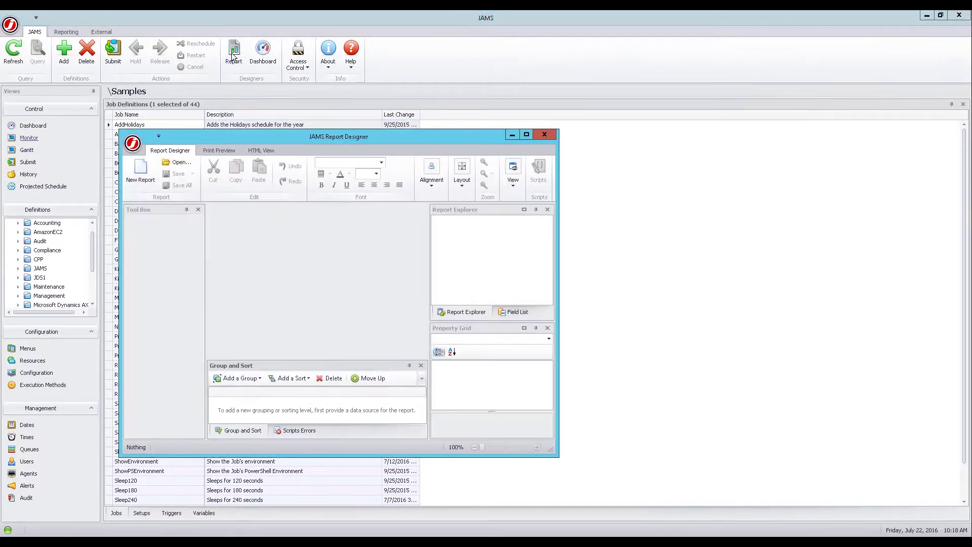
click(526, 135)
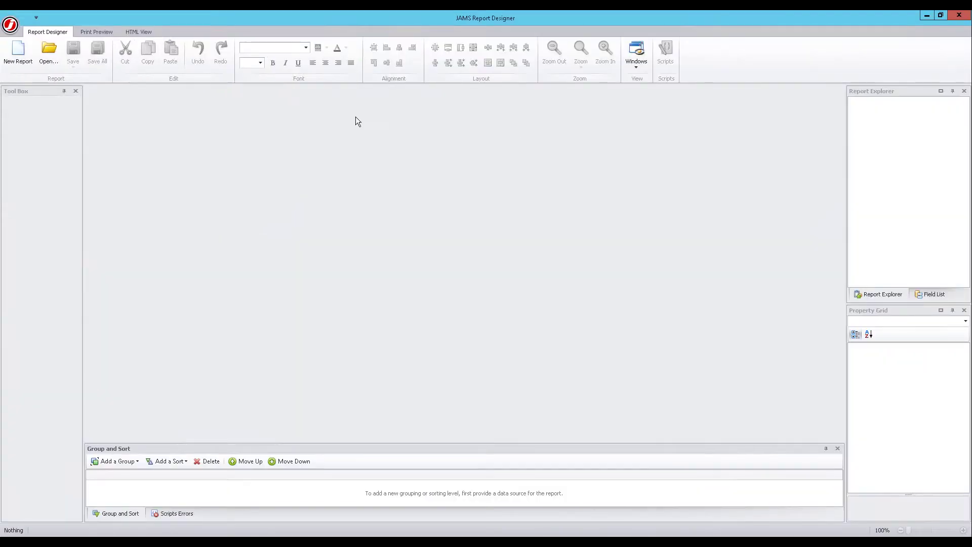
click(17, 51)
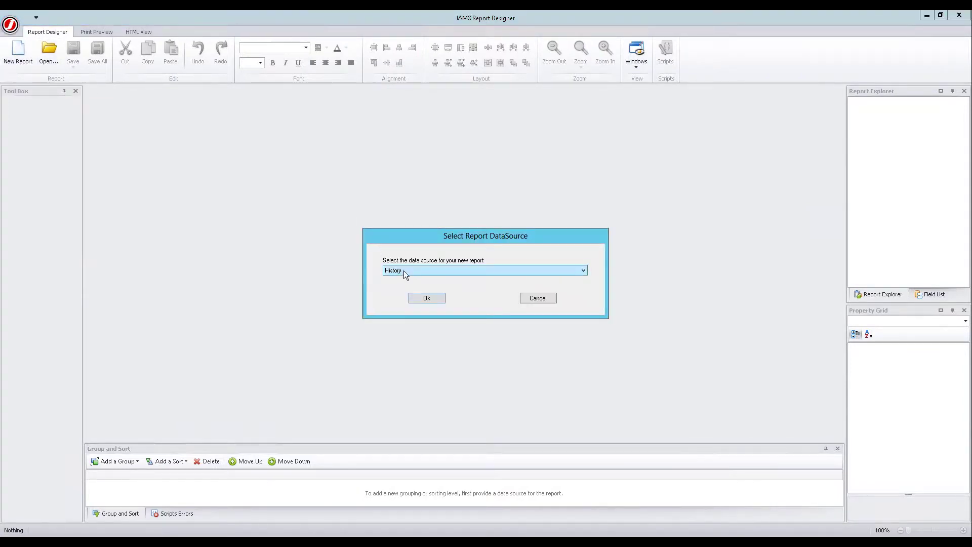
click(427, 299)
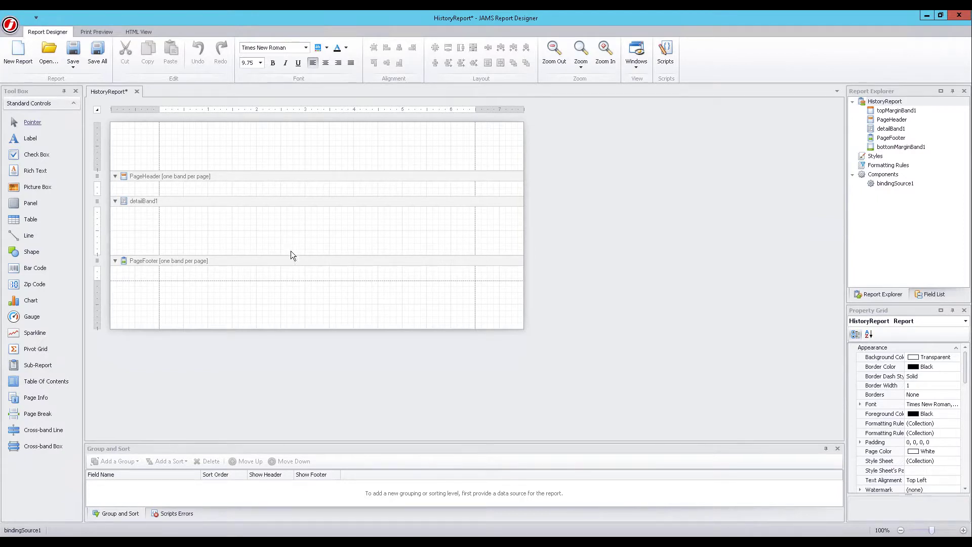
click(97, 110)
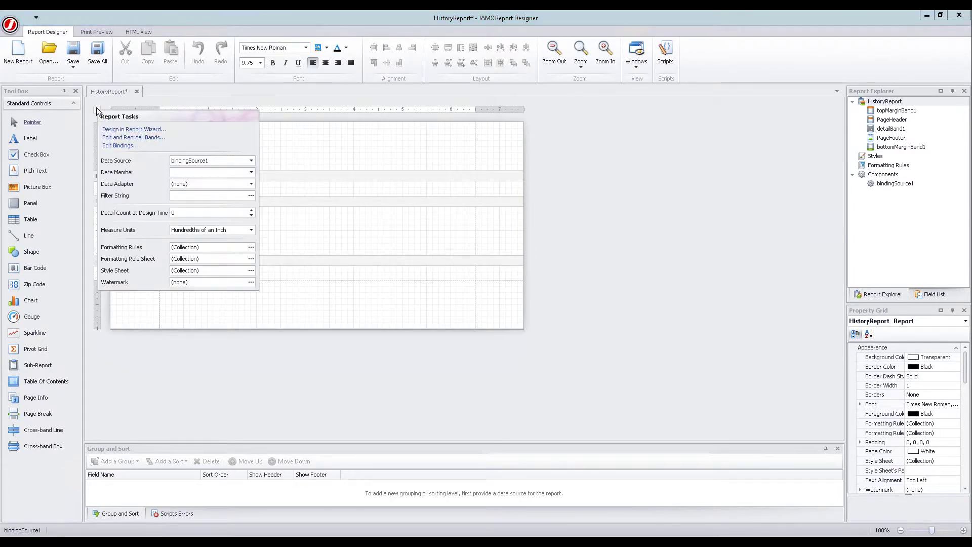
Launch the Report Wizard from the report's task options
click(113, 130)
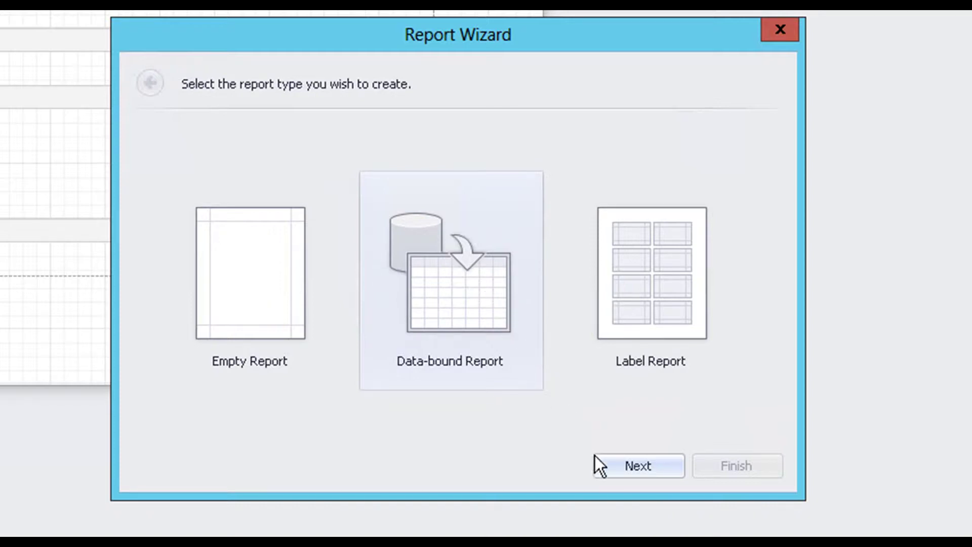
Pick a data-bound report and add JobName, UserName, StartTime, CompletionTime and FinalStatus columns
click(607, 464)
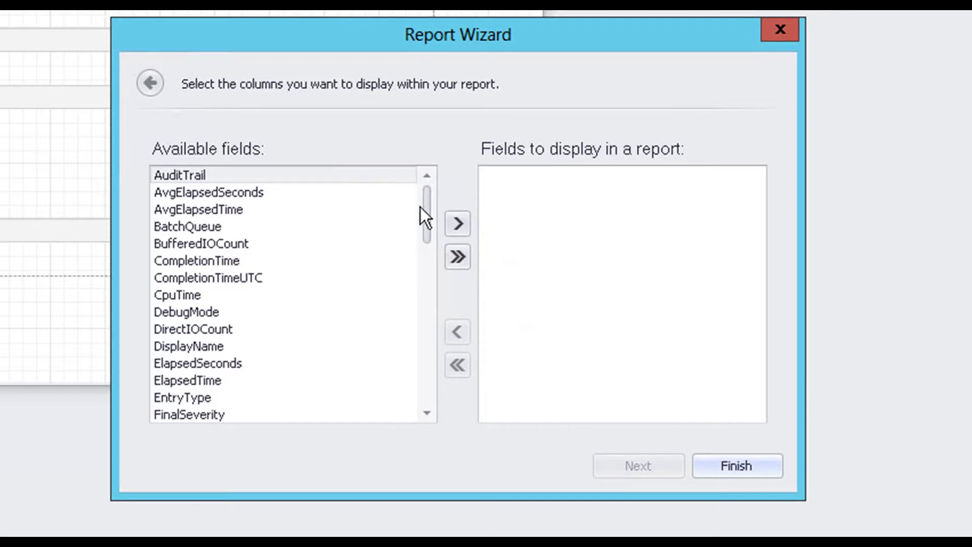
drag(424, 206, 440, 299)
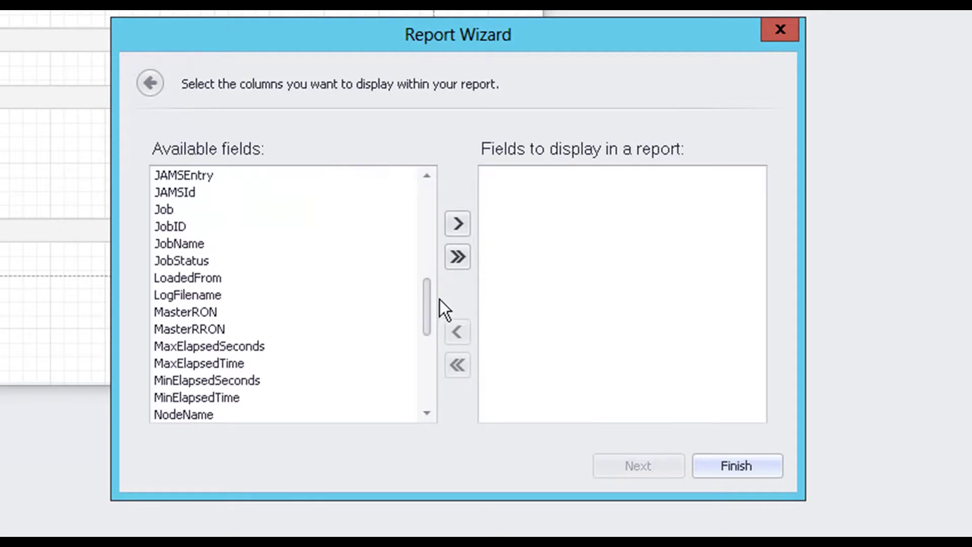
click(206, 242)
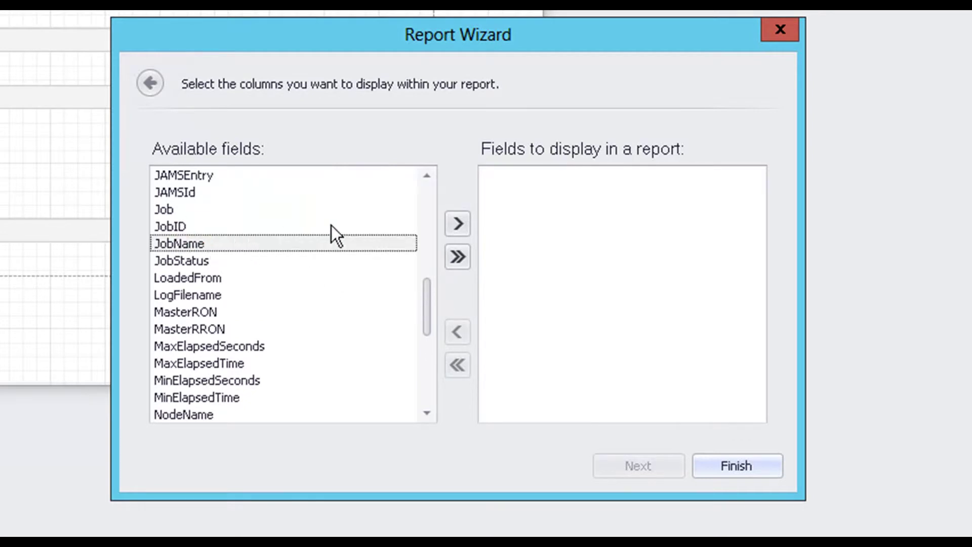
click(458, 226)
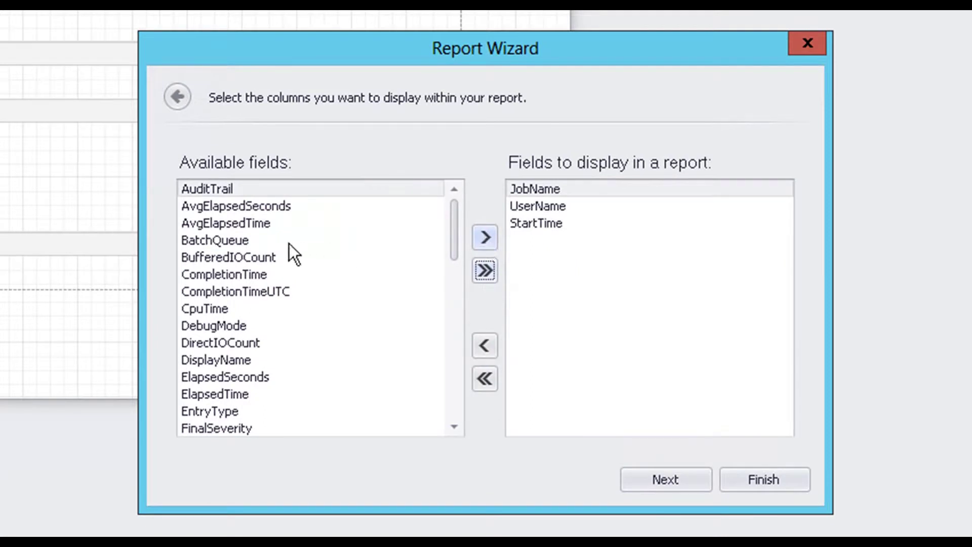
click(242, 276)
scroll(249, 317, down, 1)
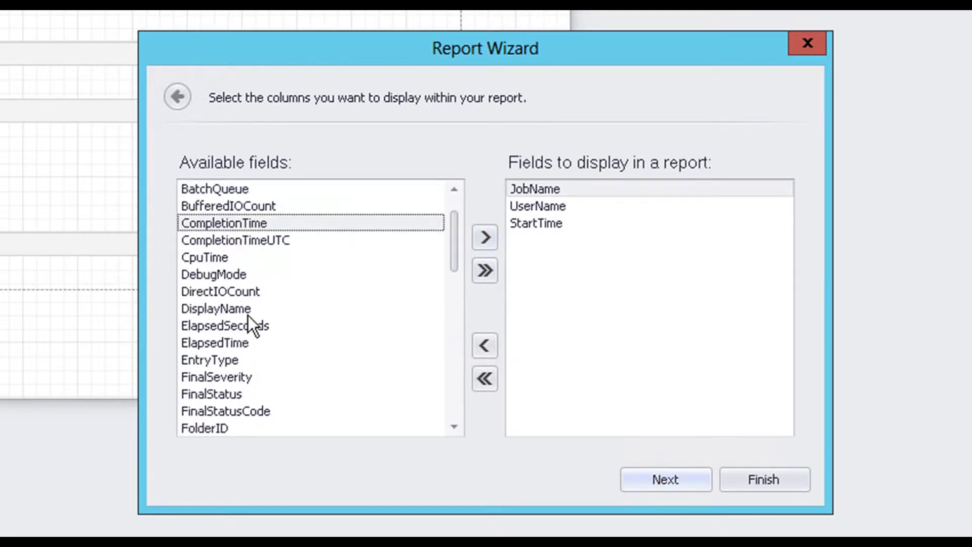
scroll(249, 317, down, 1)
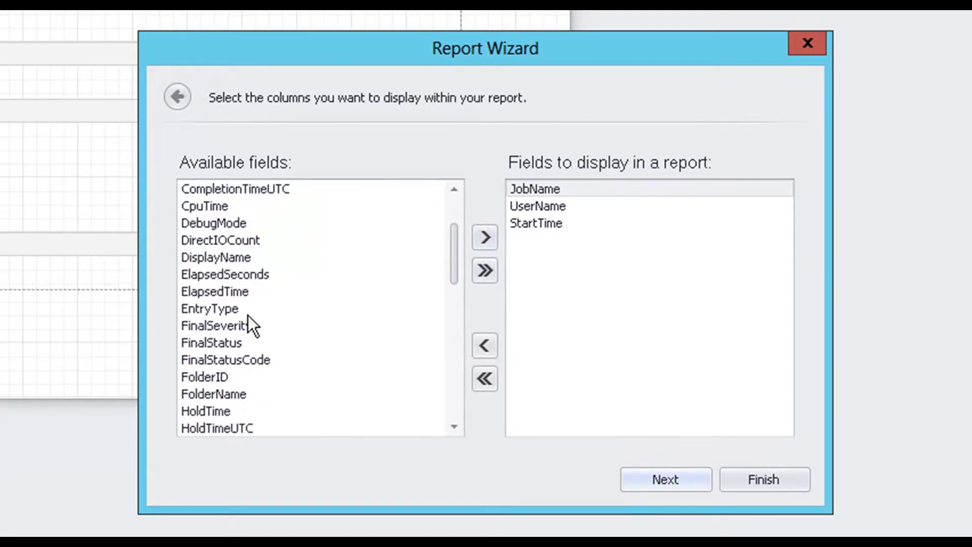
click(229, 342)
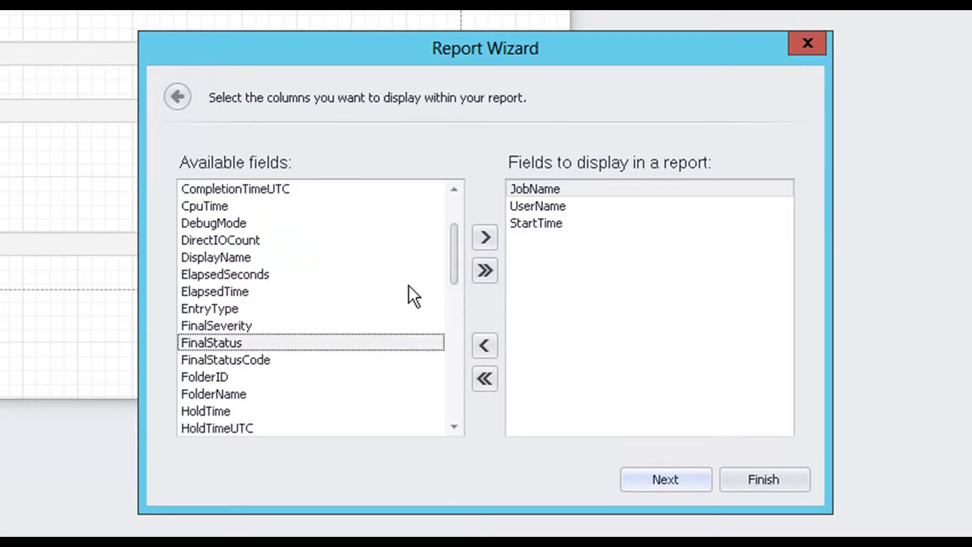
click(483, 245)
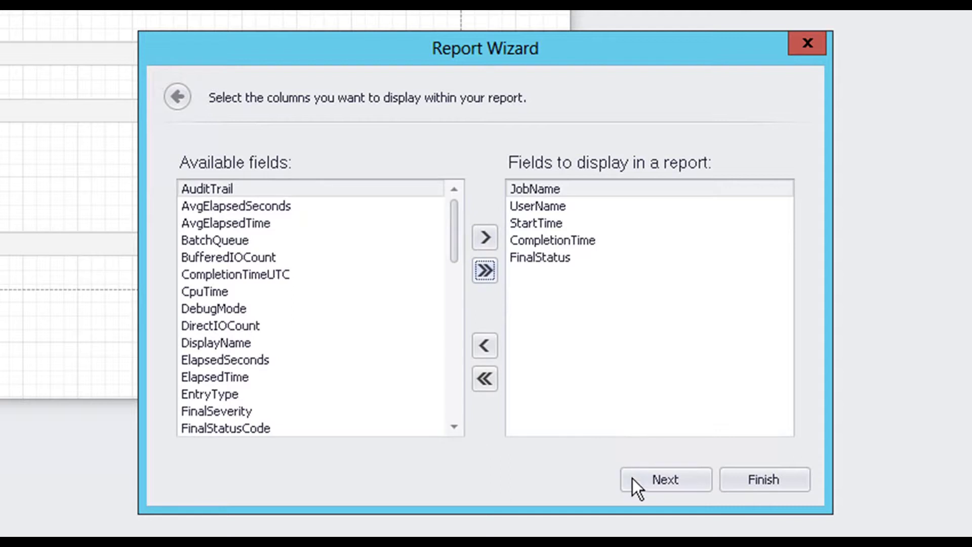
Skip grouping and set a Tabular layout with Landscape page orientation
click(643, 488)
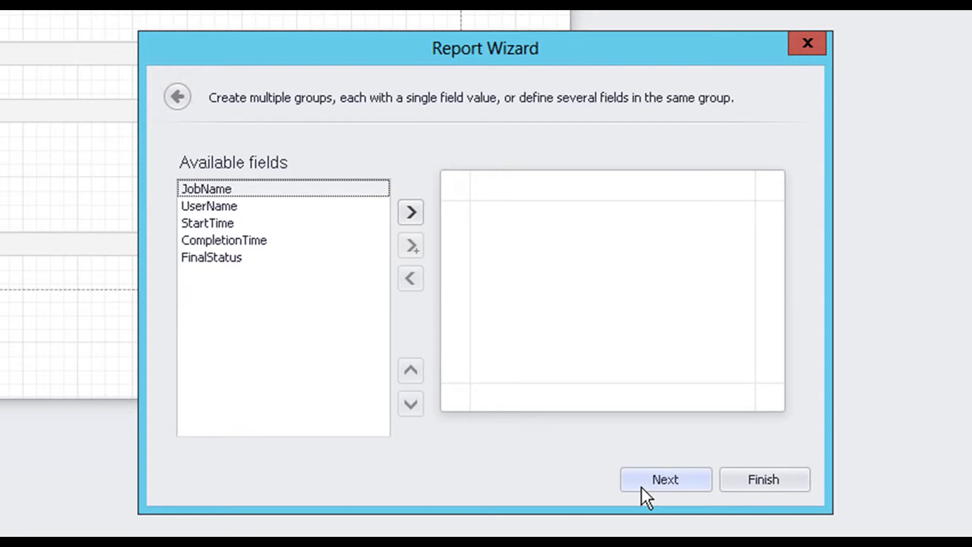
click(647, 478)
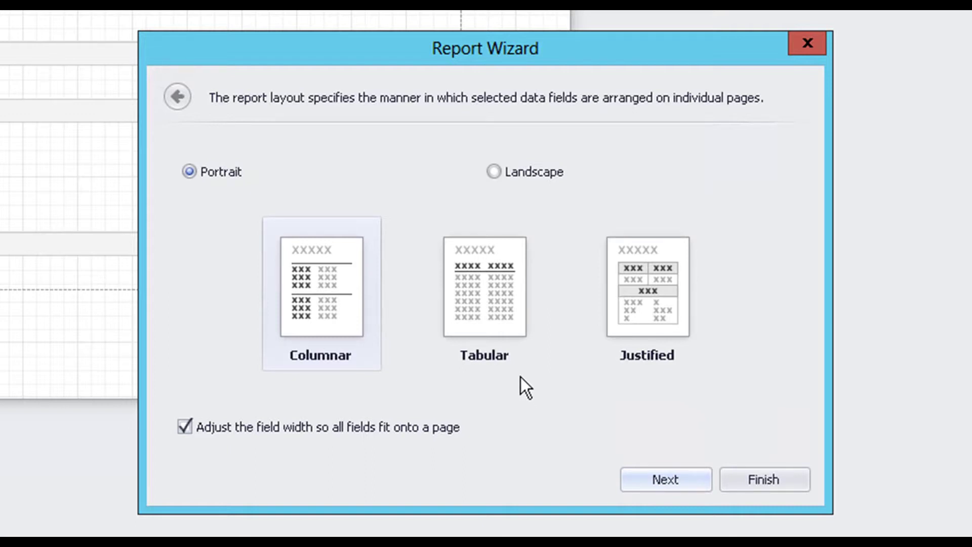
click(495, 322)
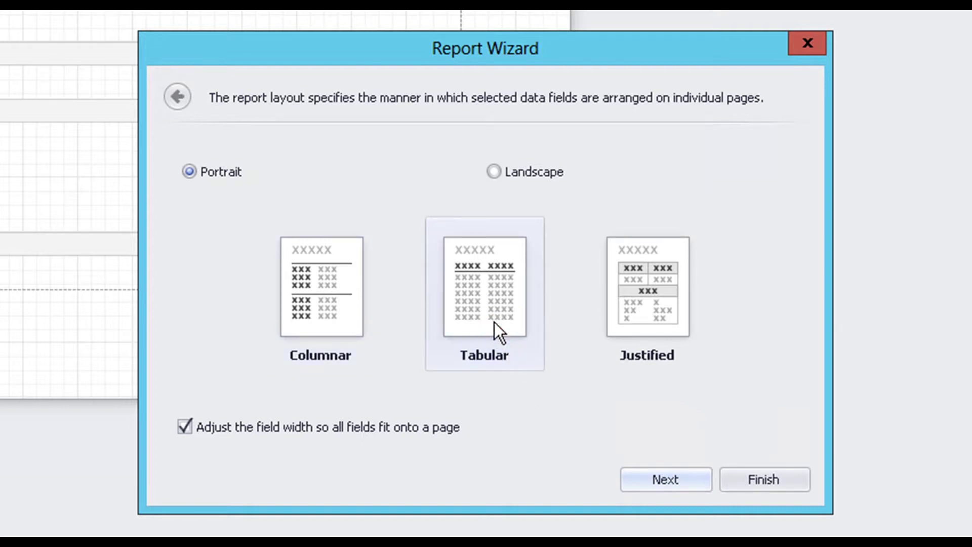
click(496, 171)
click(673, 480)
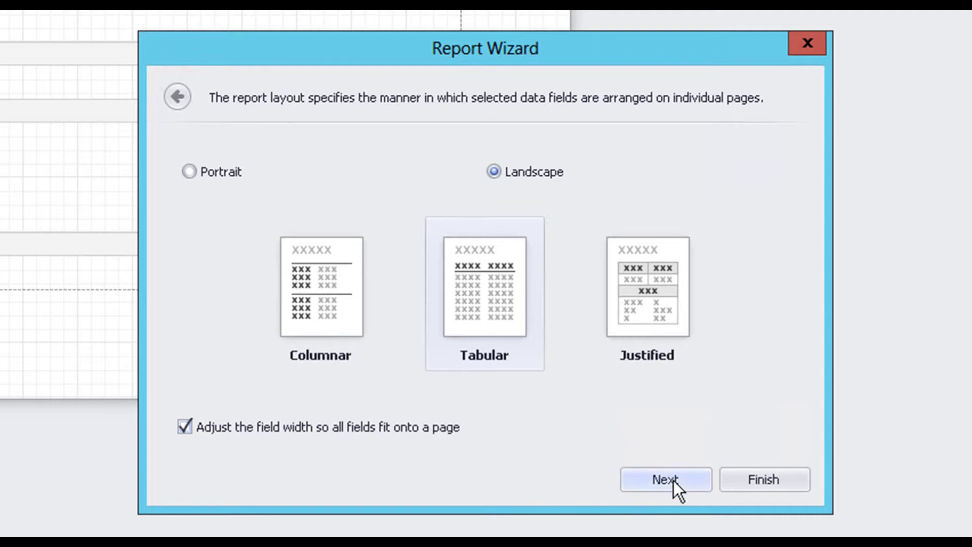
click(673, 481)
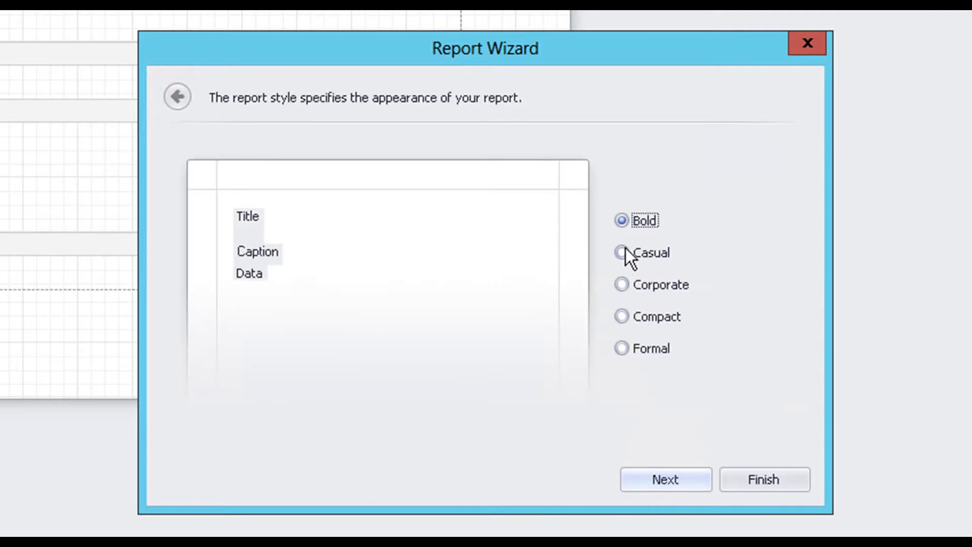
Keep the Formal style and title the report MySampleReport
click(644, 349)
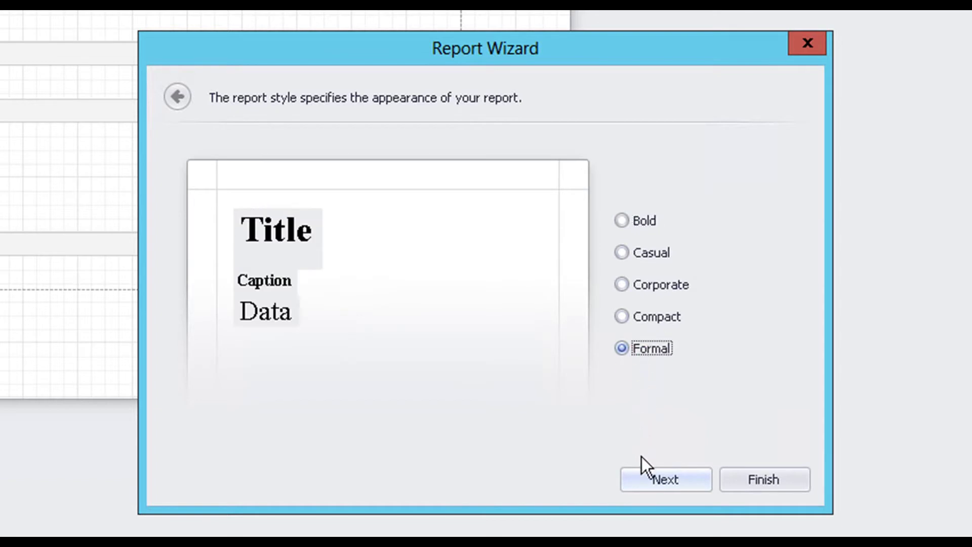
click(649, 478)
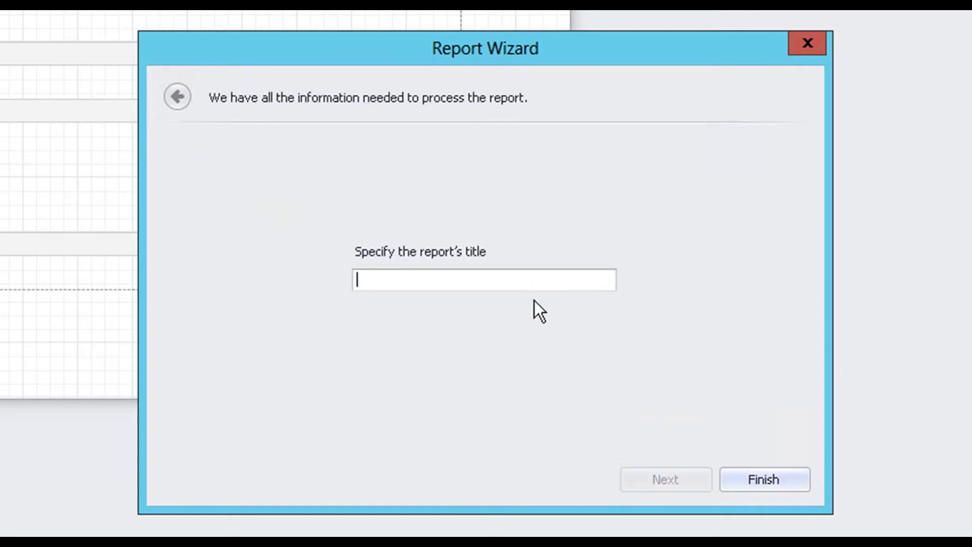
click(520, 276)
text(MySampleReport)
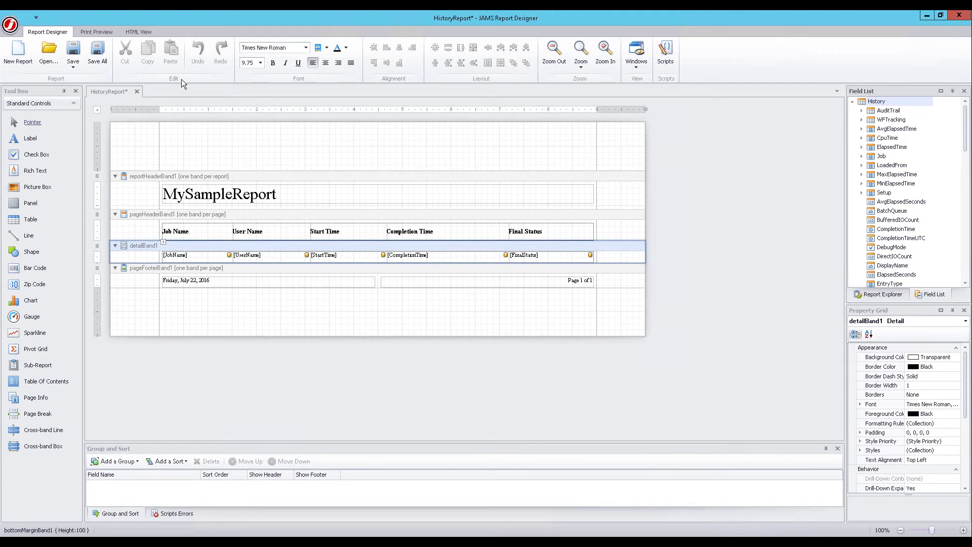
Preview the report with submitted parameters, check E-Mail As and Export To formats, then return to design
click(101, 32)
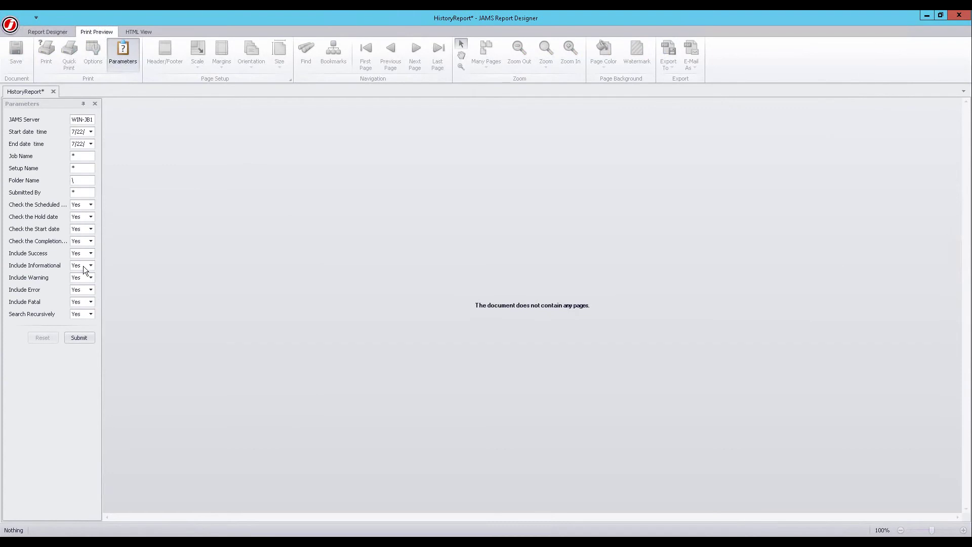
click(79, 338)
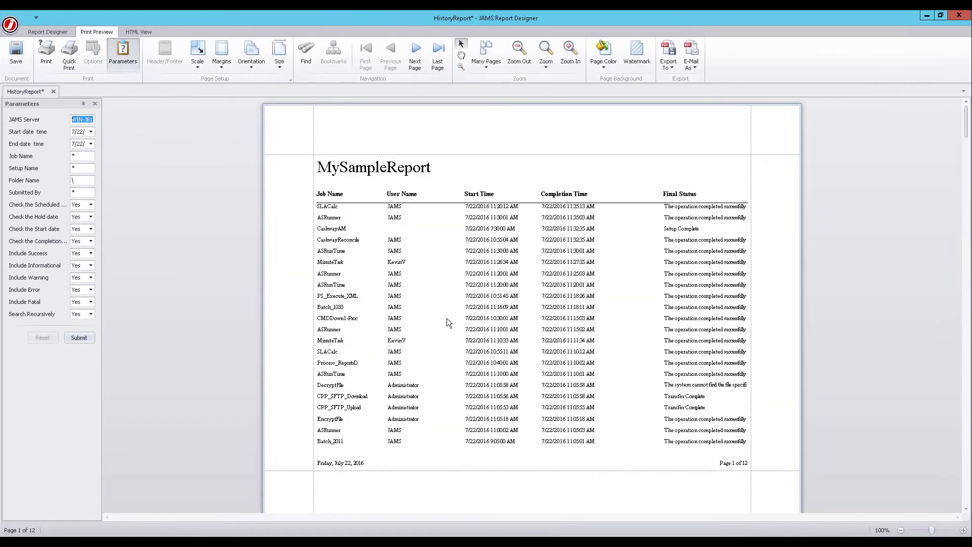
click(692, 67)
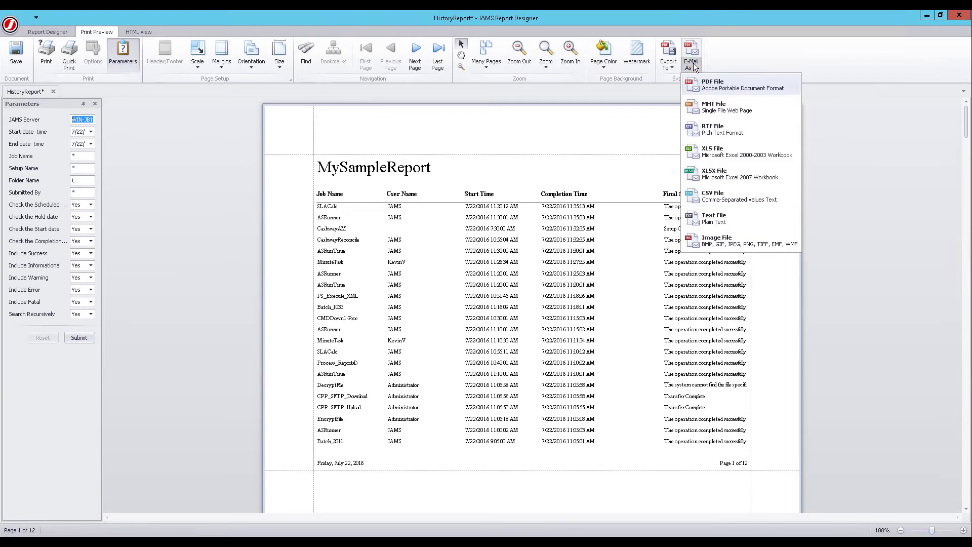
click(671, 66)
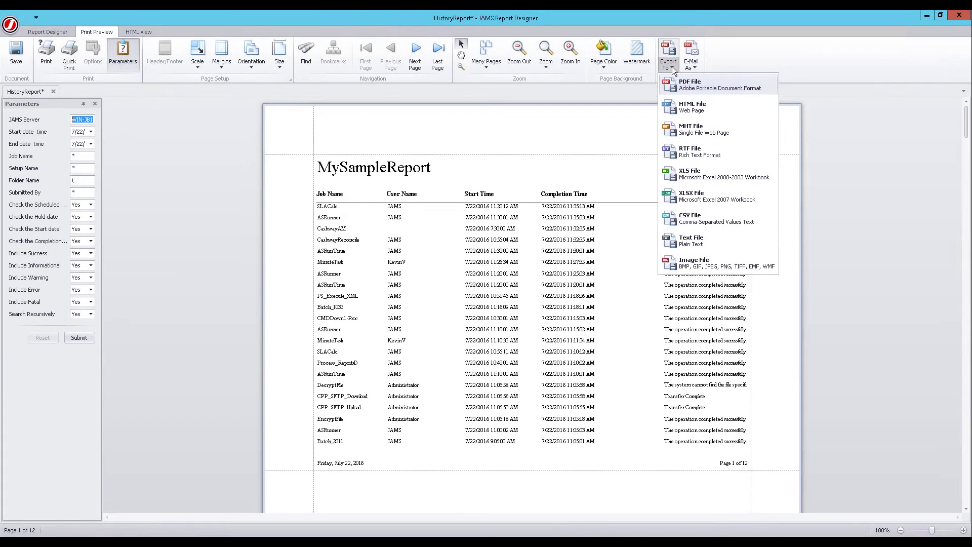
click(616, 122)
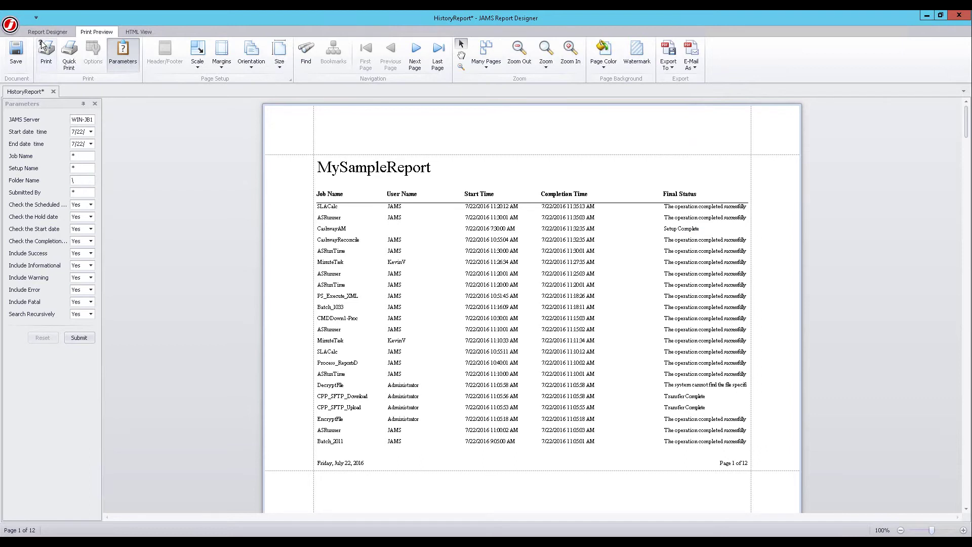
click(44, 32)
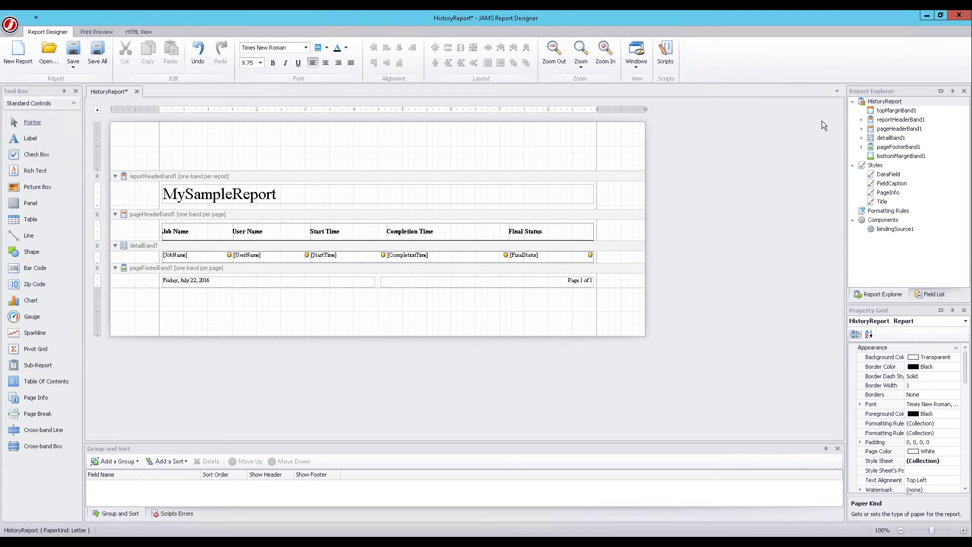
Set the HistoryReport's Paper Kind property to Legal
right_click(899, 102)
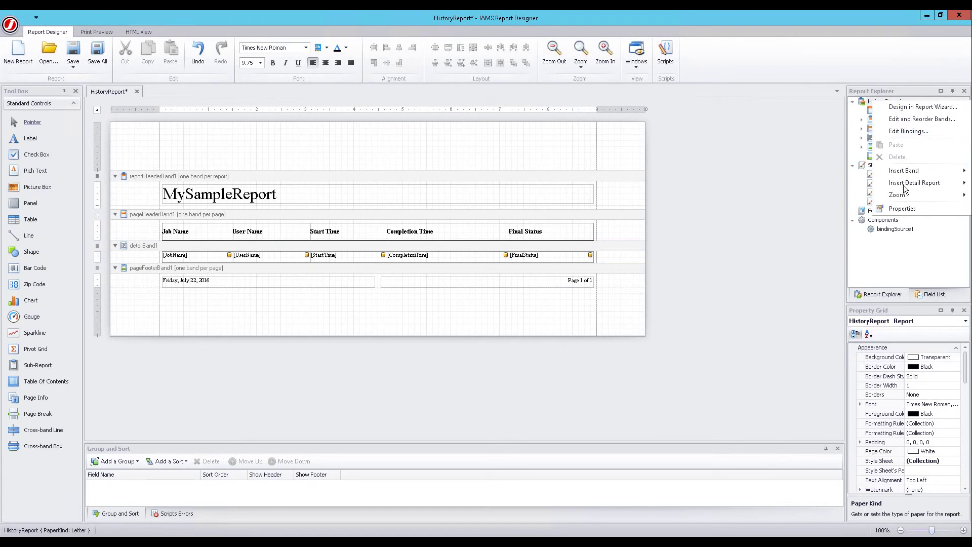
click(897, 209)
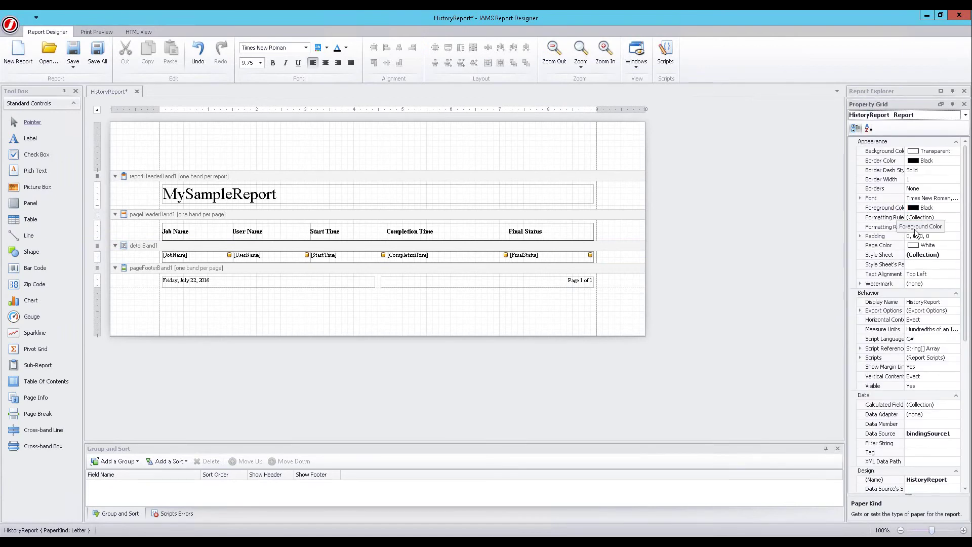
drag(964, 241, 964, 365)
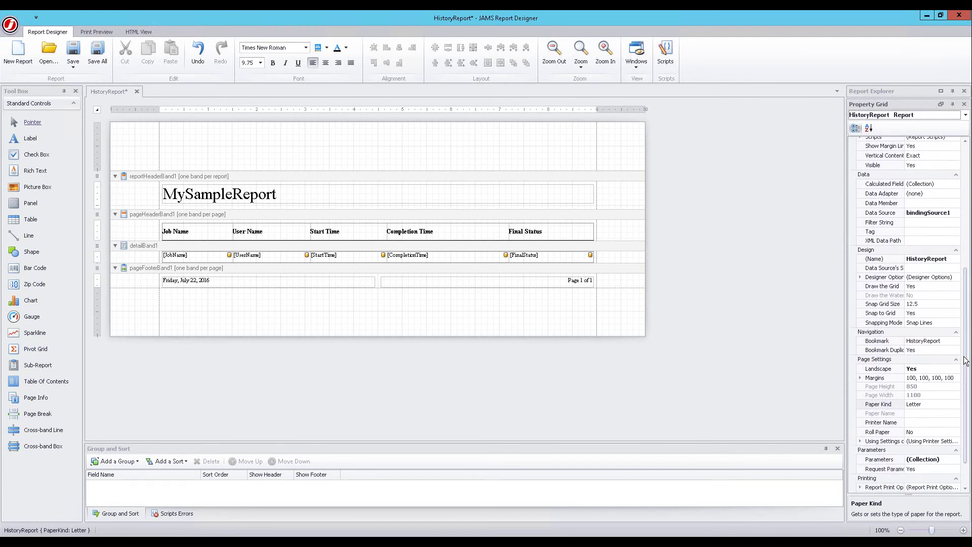
click(953, 403)
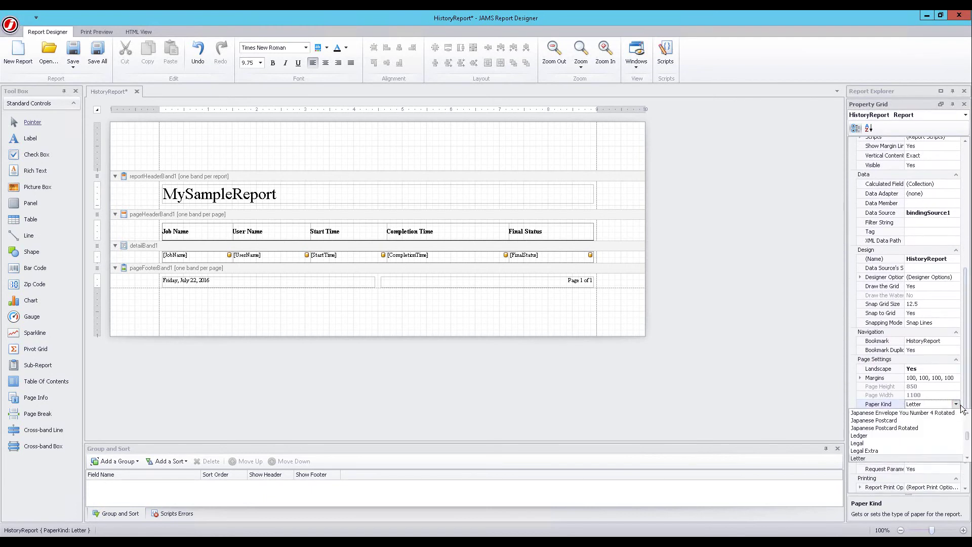
click(879, 444)
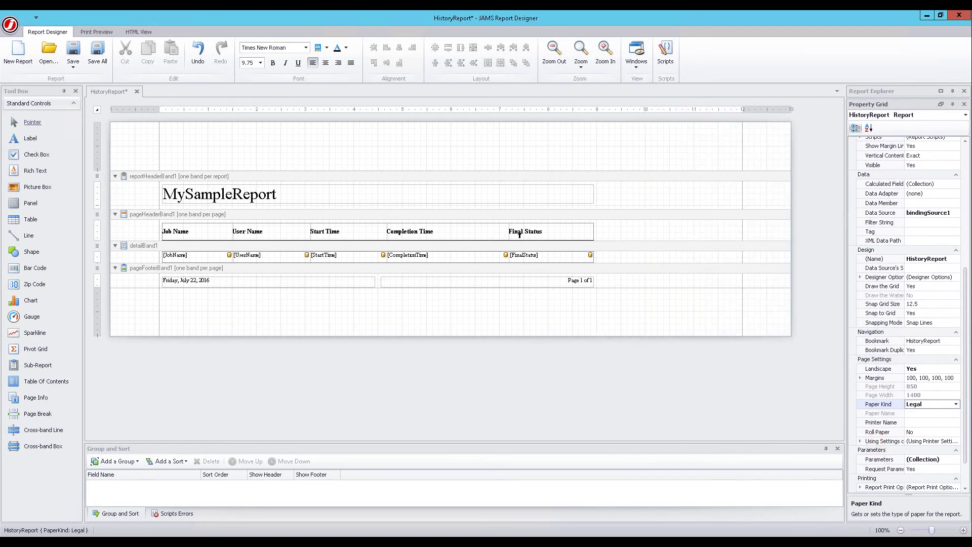
click(537, 232)
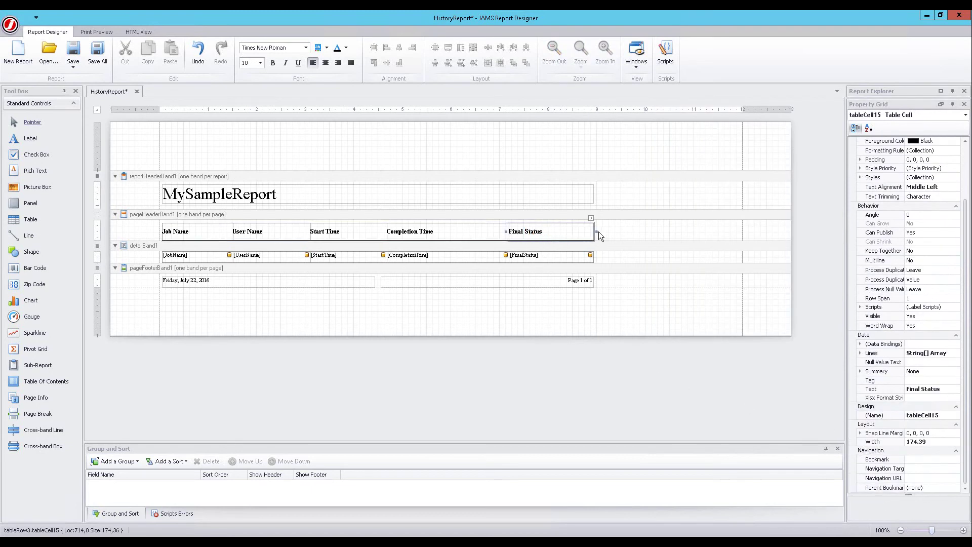
Stretch the column table to the page's right margin and widen the Job Name column
drag(596, 232, 743, 232)
click(249, 233)
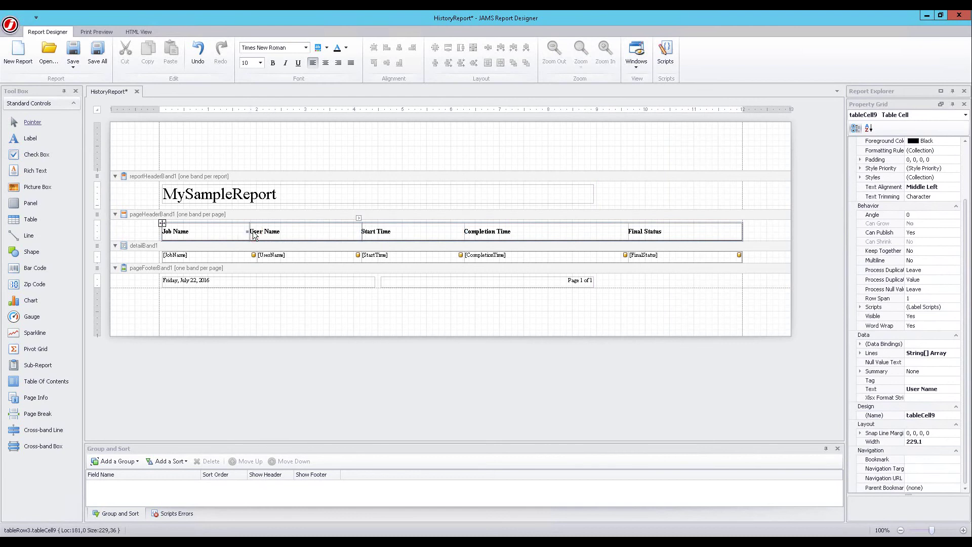
drag(249, 232, 257, 233)
Select the whole report and open the Save JAMS Report dialog
click(296, 307)
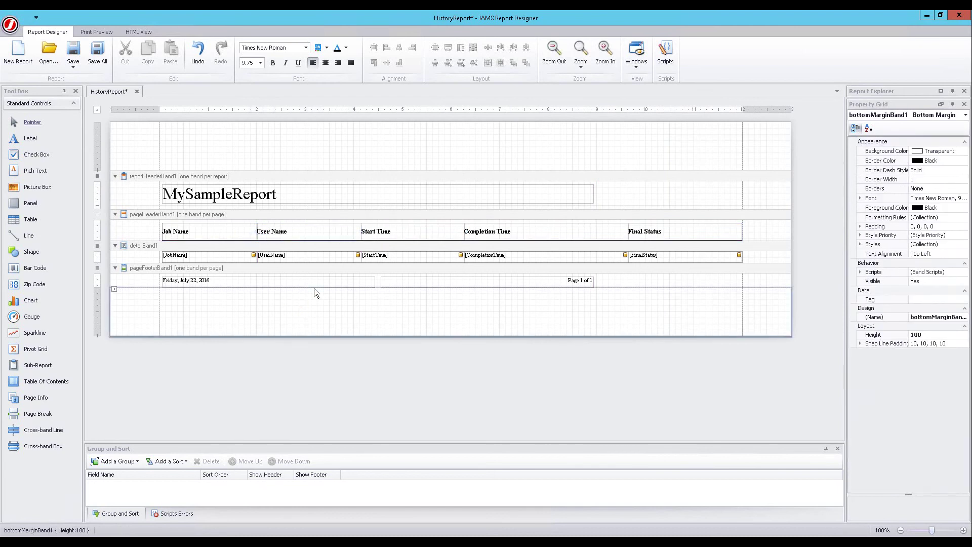
key(Escape)
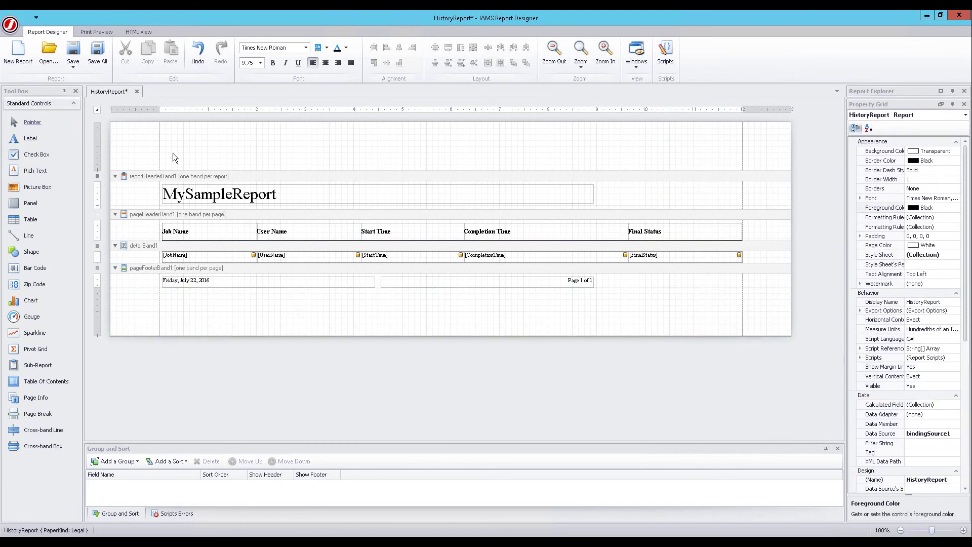
click(73, 49)
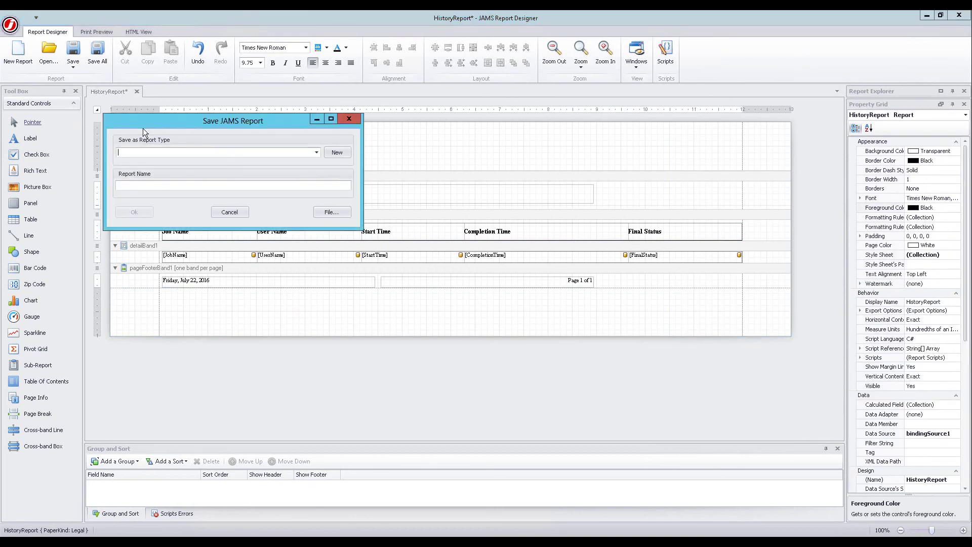